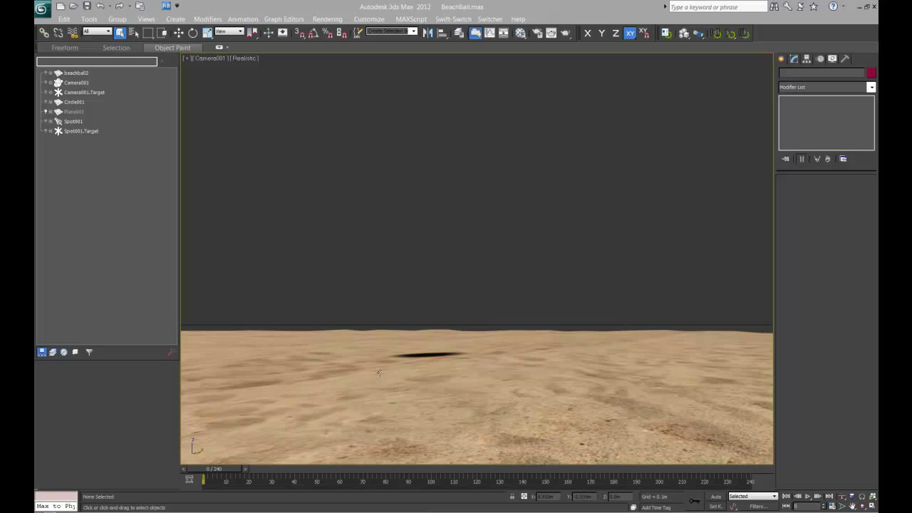
- Run the MassFX simulation so the beach ball drops from the sky onto the sand
{"action": "left_click", "coordinate": [216, 58]}
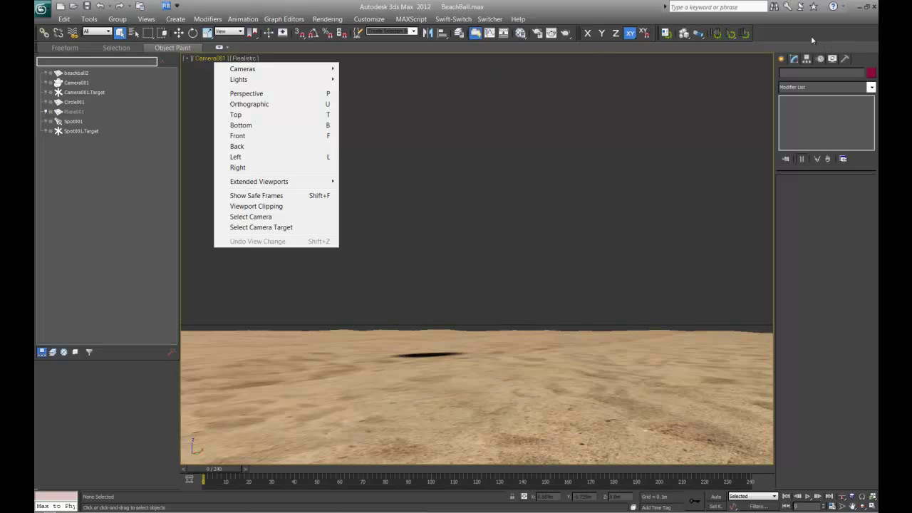
{"action": "left_click", "coordinate": [418, 94]}
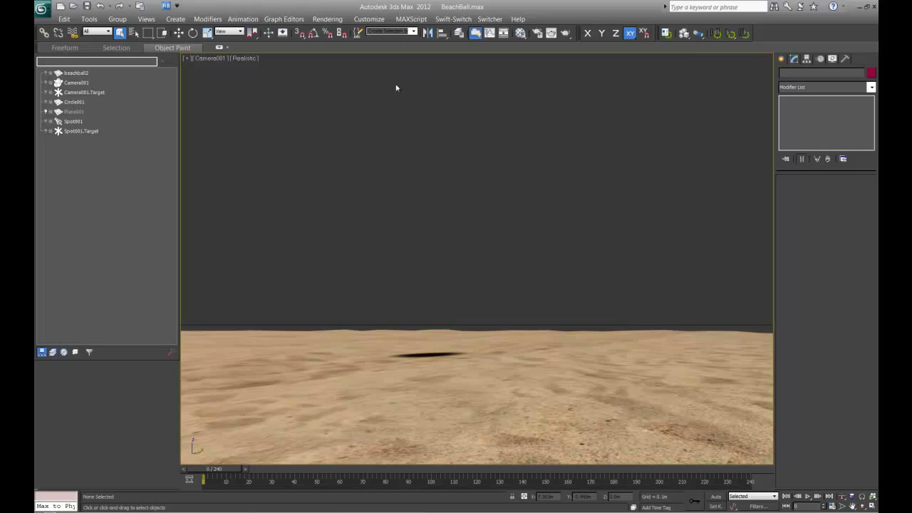
{"action": "left_click", "coordinate": [730, 33]}
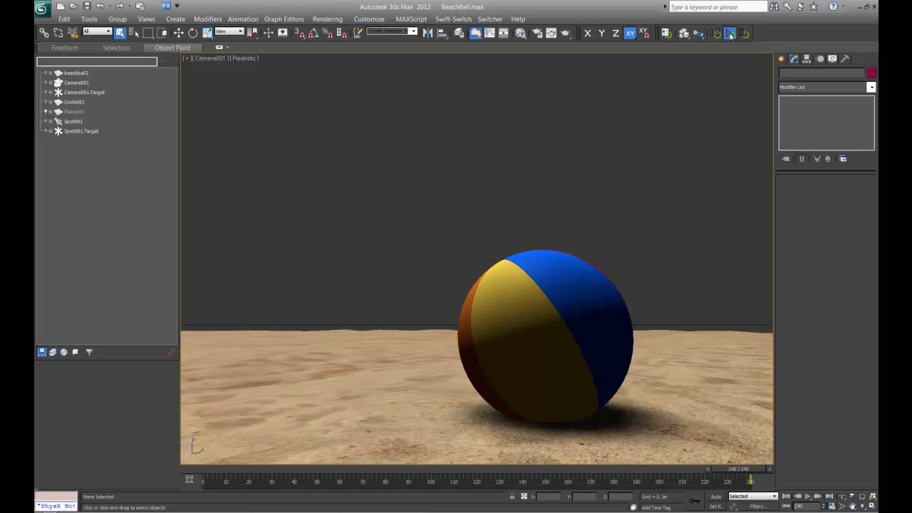
- Reset and replay the MassFX simulation, then reset it back to frame 0
{"action": "left_click", "coordinate": [729, 34]}
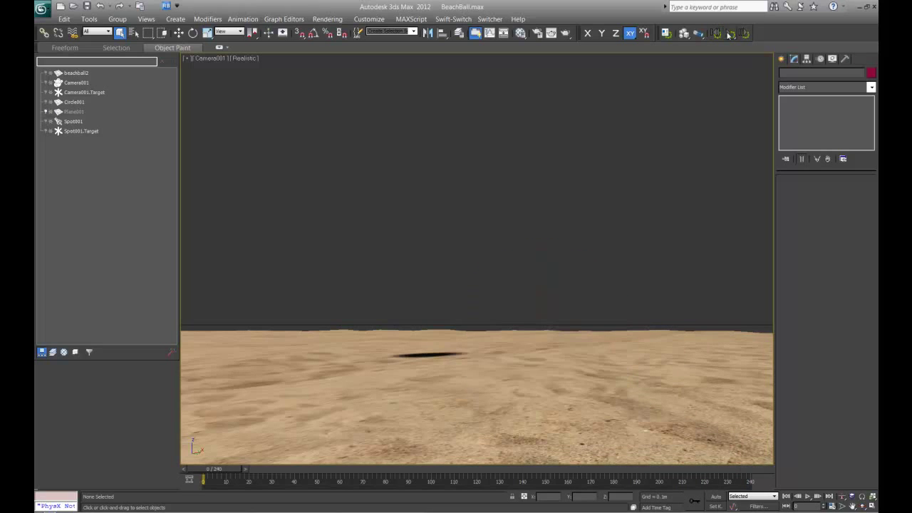
{"action": "left_click", "coordinate": [729, 34]}
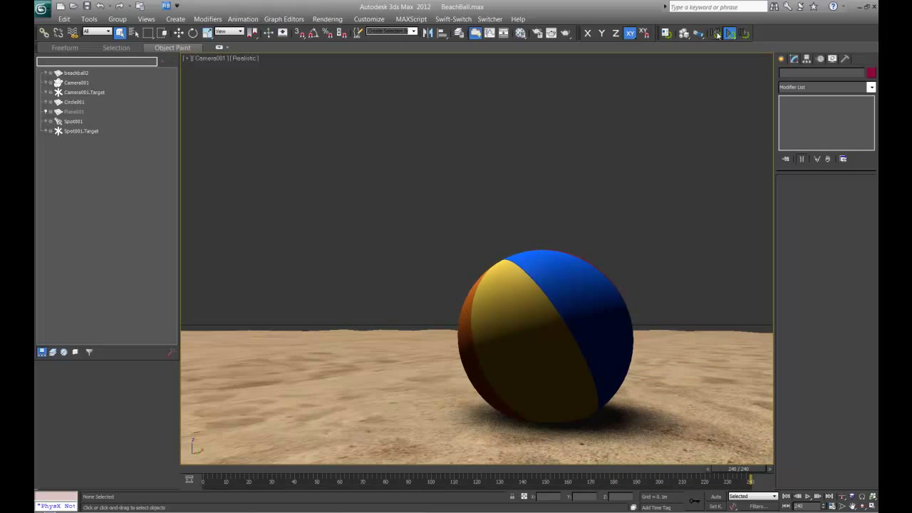
{"action": "left_click", "coordinate": [717, 34]}
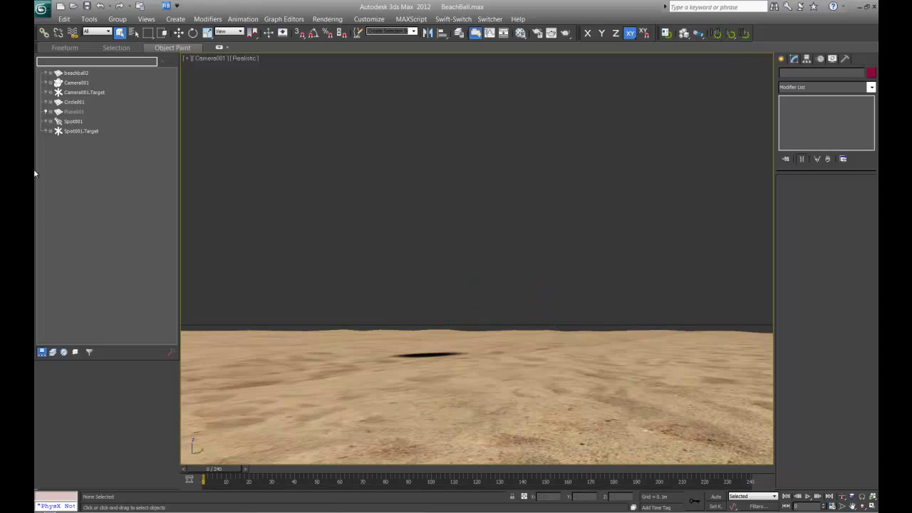
- Bake beachball2's simulated motion into keyframes and delete its MassFX Rigid Body modifier
{"action": "left_click", "coordinate": [77, 74]}
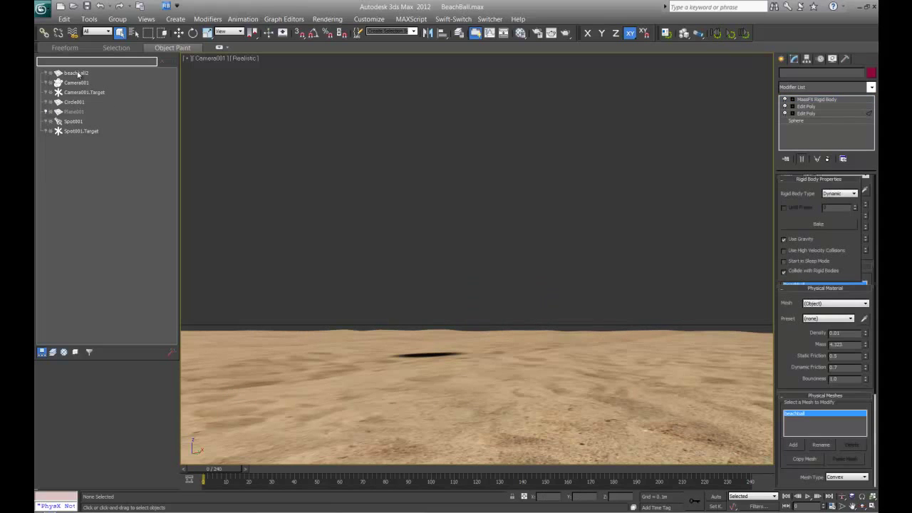
{"action": "left_click", "coordinate": [78, 73]}
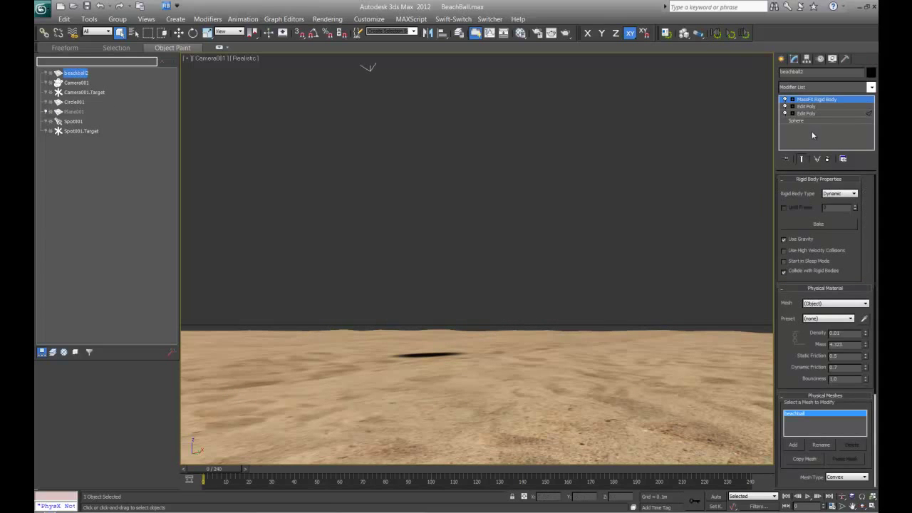
{"action": "left_click", "coordinate": [821, 225]}
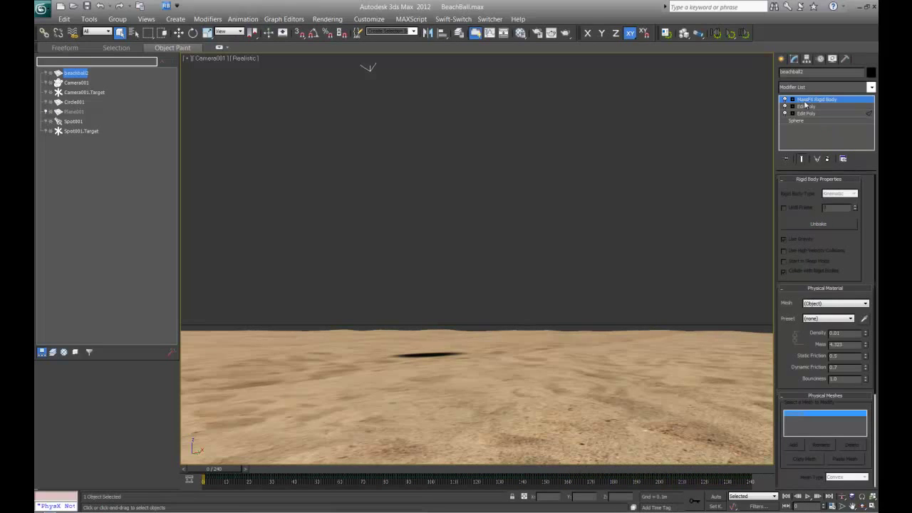
{"action": "left_click", "coordinate": [827, 159]}
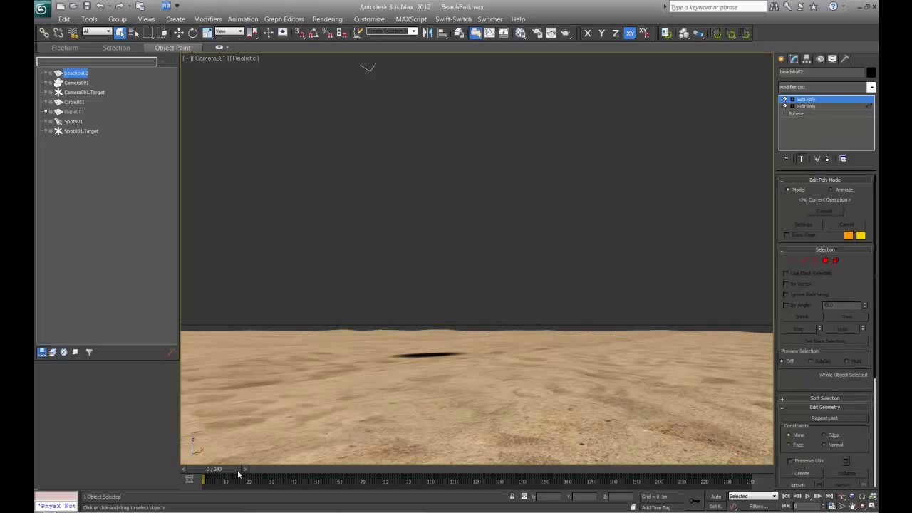
- Scrub the time slider forward and back to check the baked fall
{"action": "left_click_drag", "start_coordinate": [238, 474], "coordinate": [742, 483]}
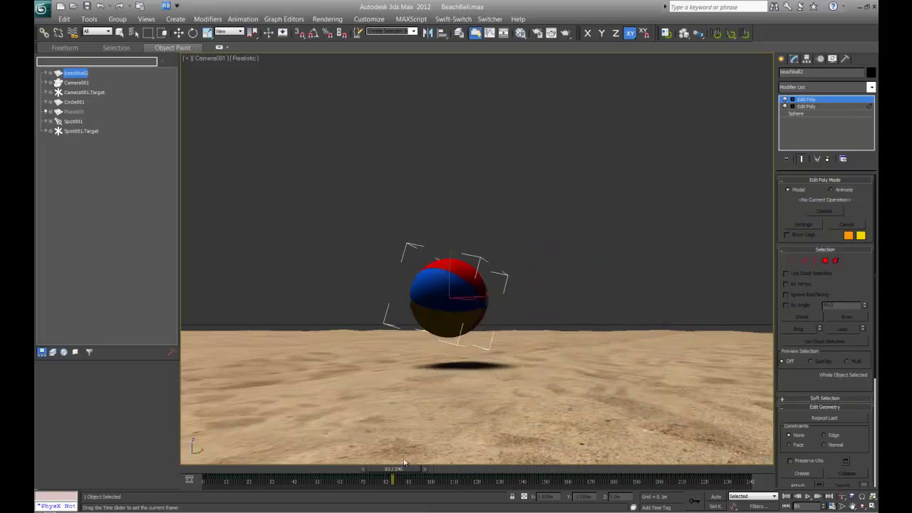
{"action": "left_click_drag", "start_coordinate": [742, 483], "coordinate": [224, 451]}
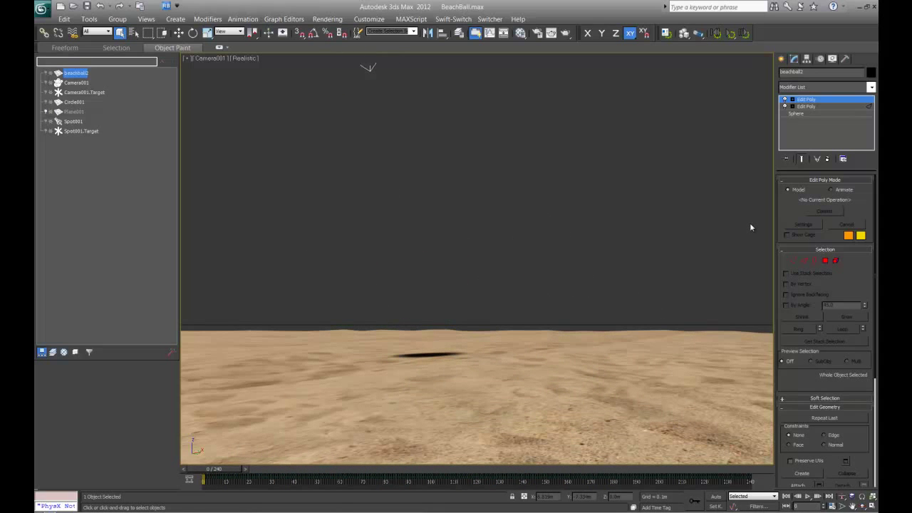
{"action": "left_click", "coordinate": [41, 9]}
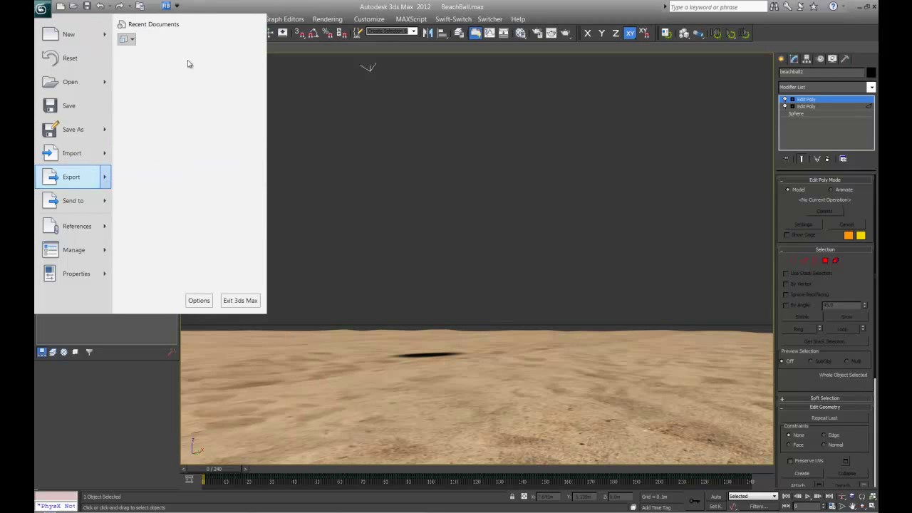
- Export the scene over the existing beachball.FBX, accepting the FBX options and dismissing the warnings
{"action": "left_click", "coordinate": [189, 63]}
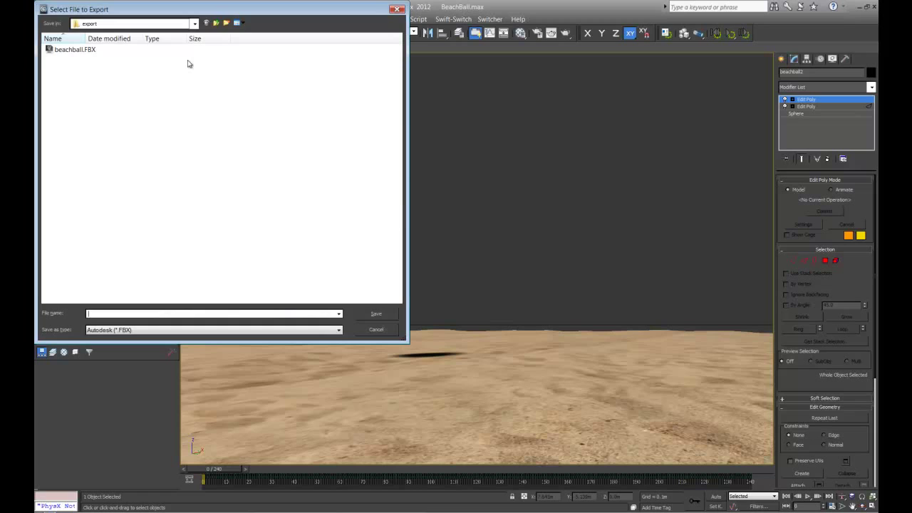
{"action": "left_click", "coordinate": [86, 50]}
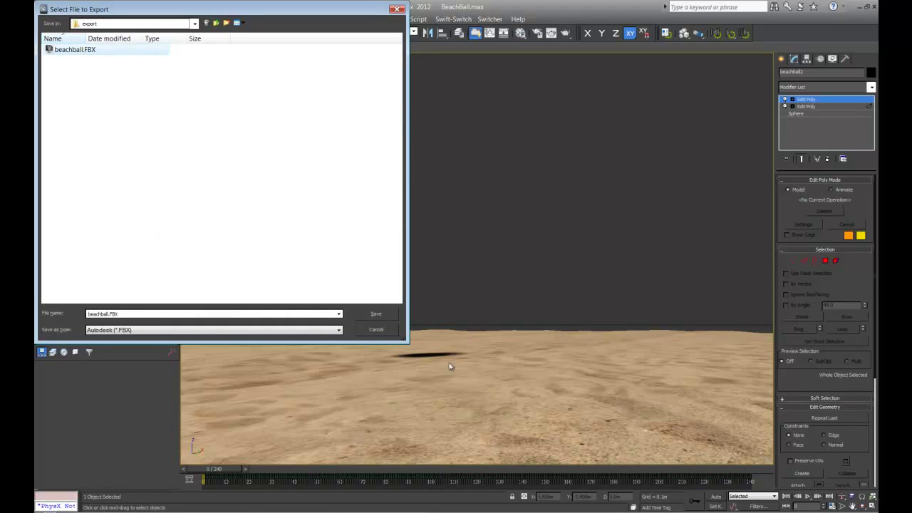
{"action": "left_click", "coordinate": [377, 314]}
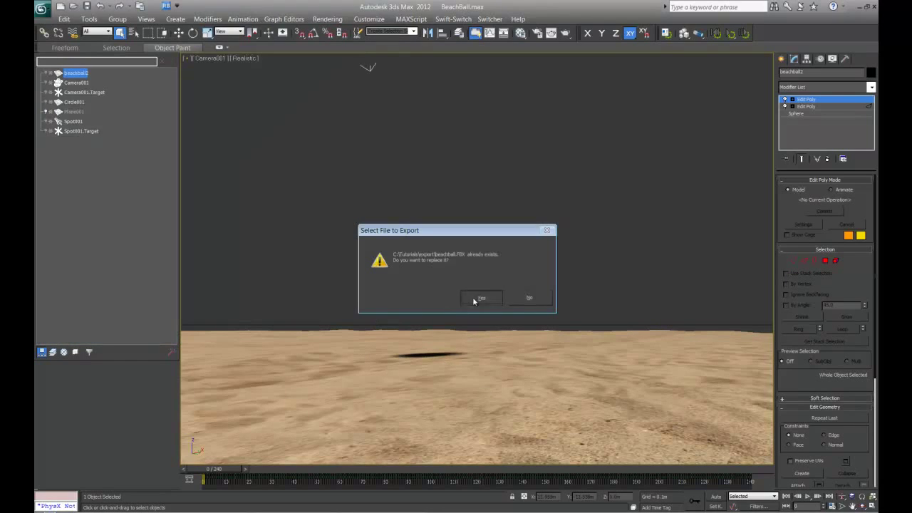
{"action": "left_click", "coordinate": [474, 299]}
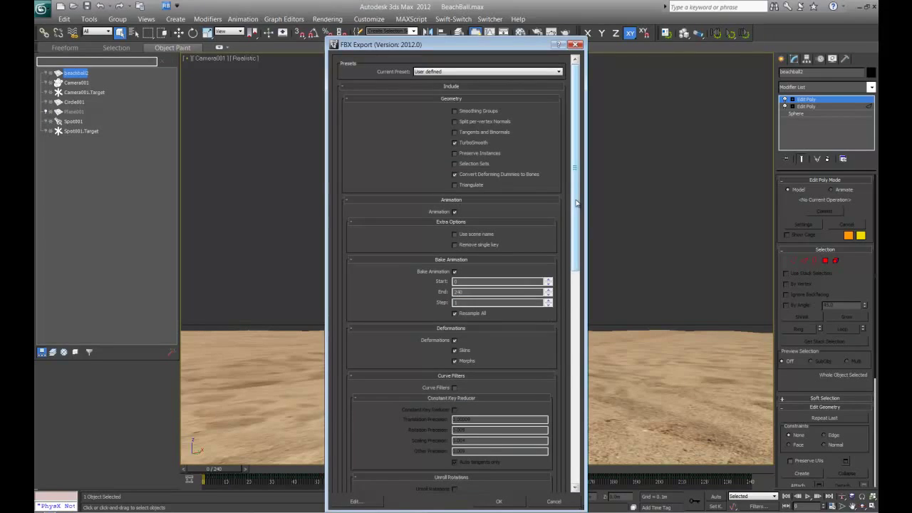
{"action": "left_click_drag", "start_coordinate": [577, 203], "coordinate": [577, 420]}
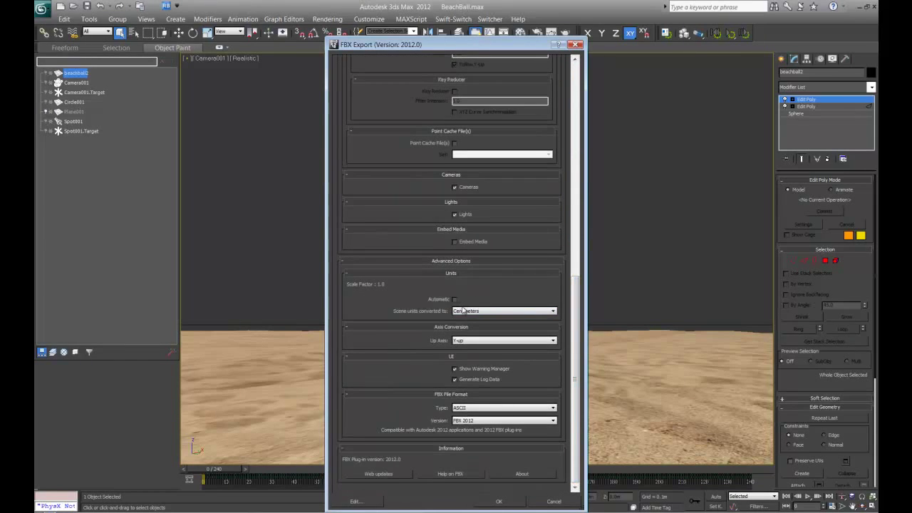
{"action": "left_click", "coordinate": [507, 502]}
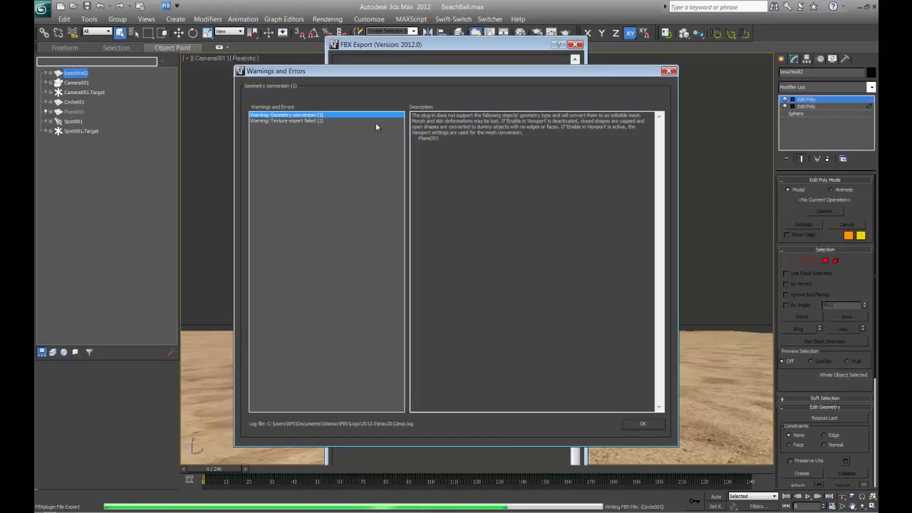
{"action": "left_click", "coordinate": [641, 425]}
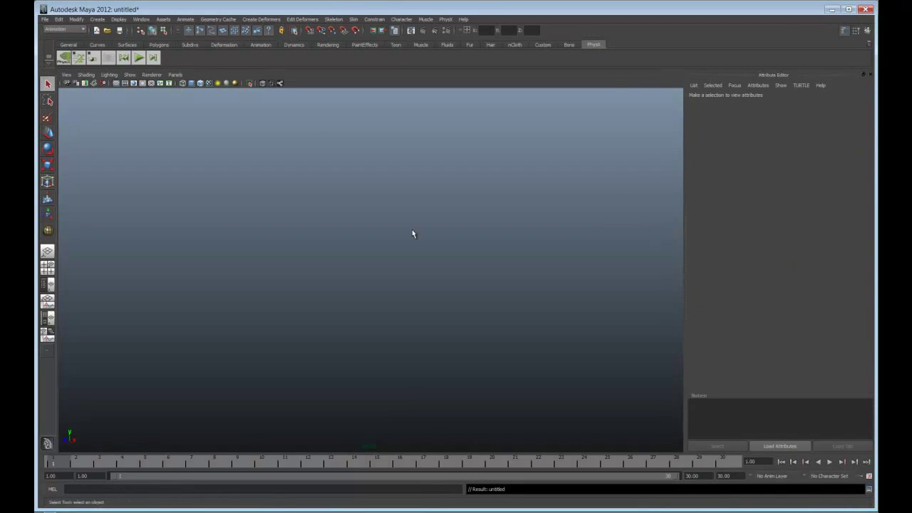
- Import beachball.FBX into the Maya scene through File > Import
{"action": "left_click", "coordinate": [45, 20]}
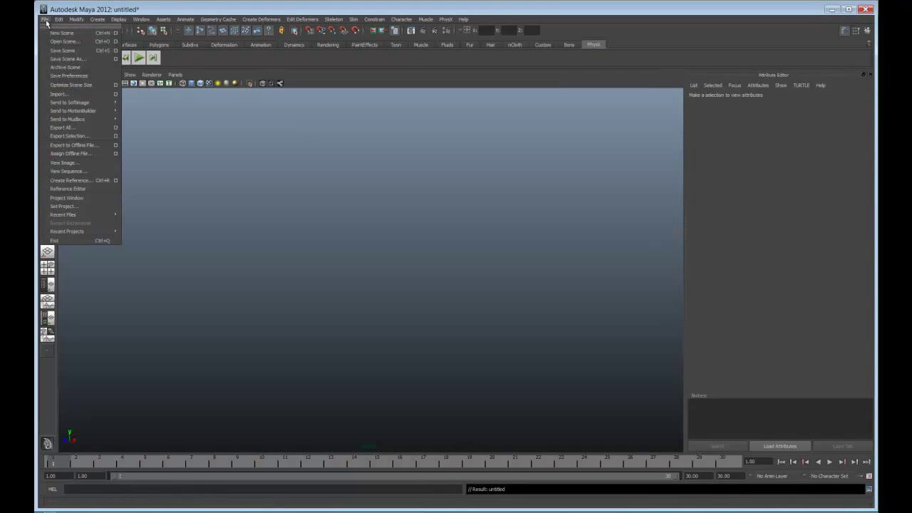
{"action": "left_click", "coordinate": [115, 94]}
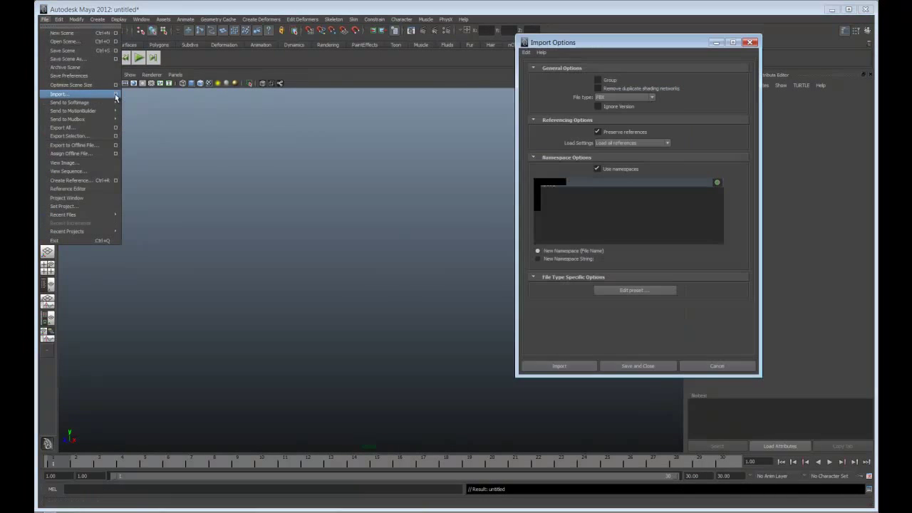
{"action": "left_click", "coordinate": [559, 366]}
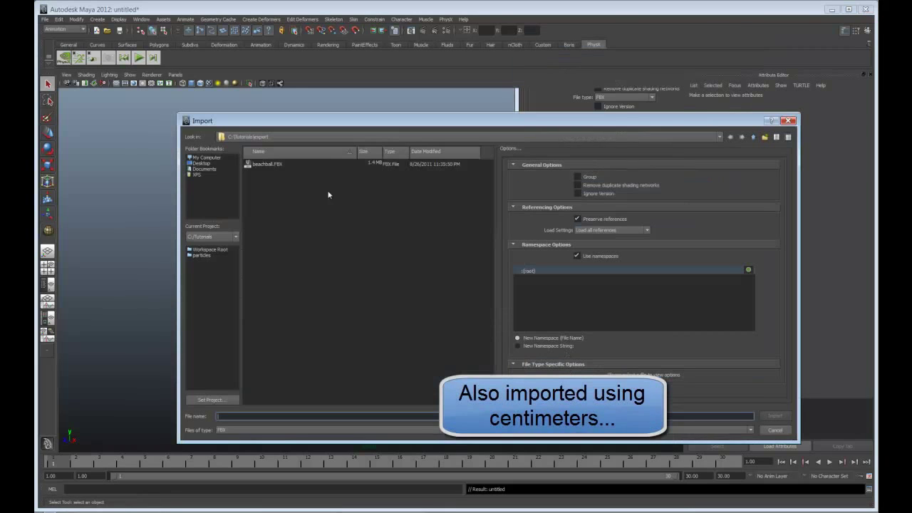
{"action": "left_click", "coordinate": [264, 165]}
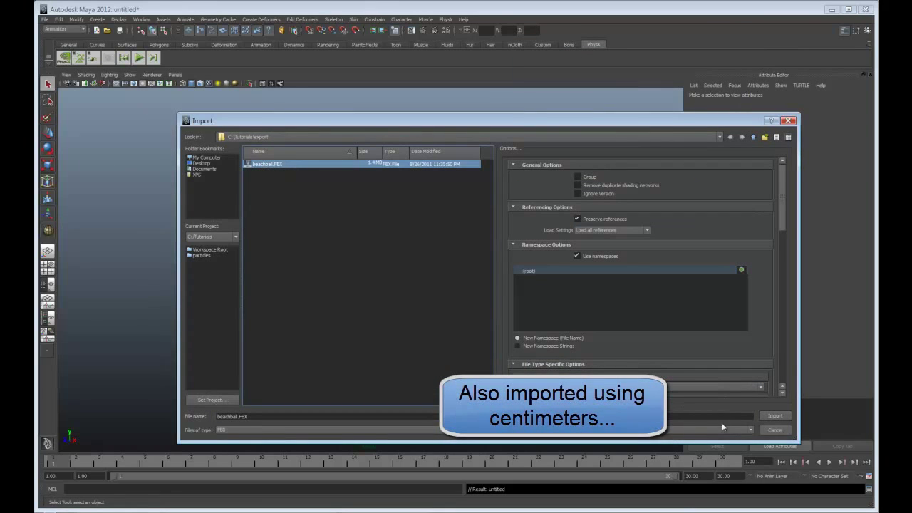
{"action": "left_click", "coordinate": [775, 415]}
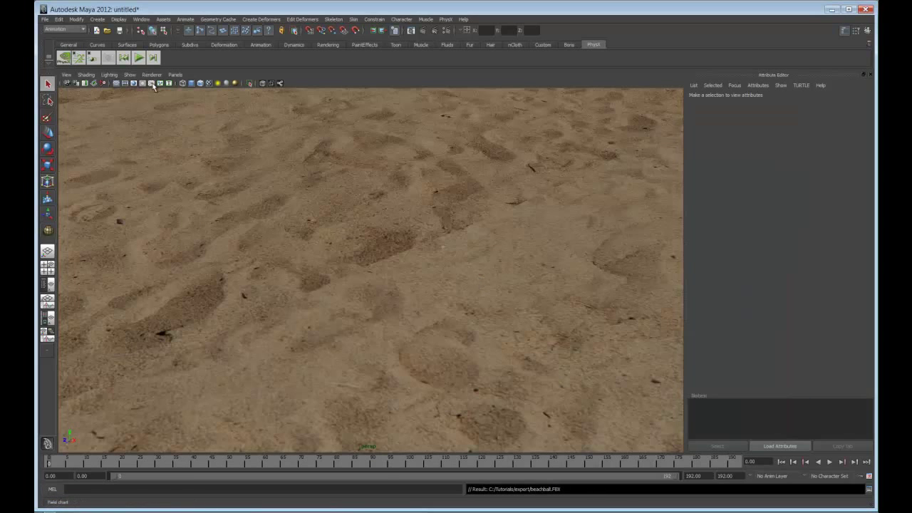
- Look through beachball:Camera001, play the animation, then stop and rewind to the first frame
{"action": "left_click", "coordinate": [174, 74]}
{"action": "mouse_move", "coordinate": [190, 83]}
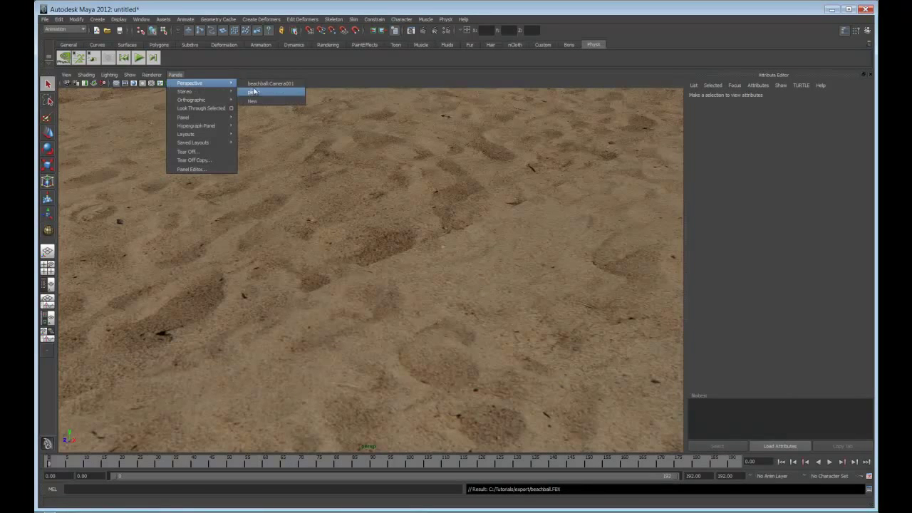
{"action": "left_click", "coordinate": [262, 84]}
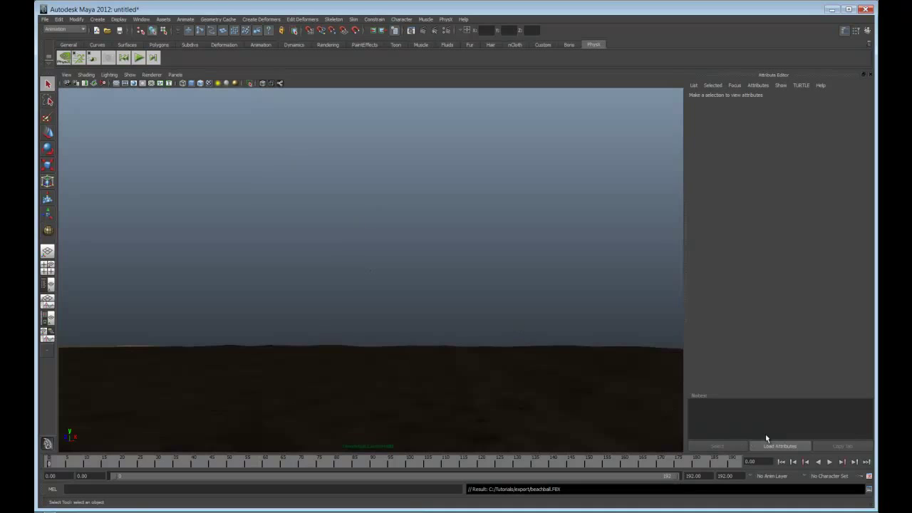
{"action": "left_click", "coordinate": [830, 463]}
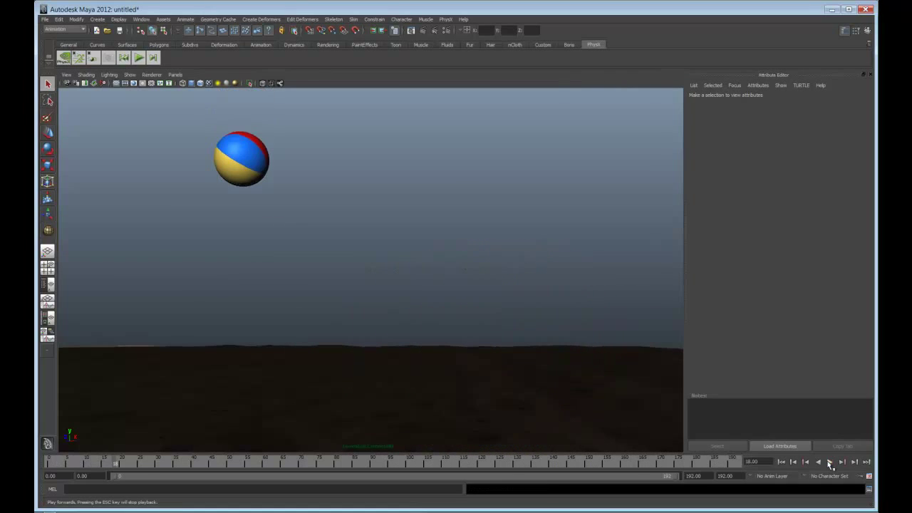
{"action": "left_click", "coordinate": [829, 461]}
{"action": "left_click", "coordinate": [71, 462]}
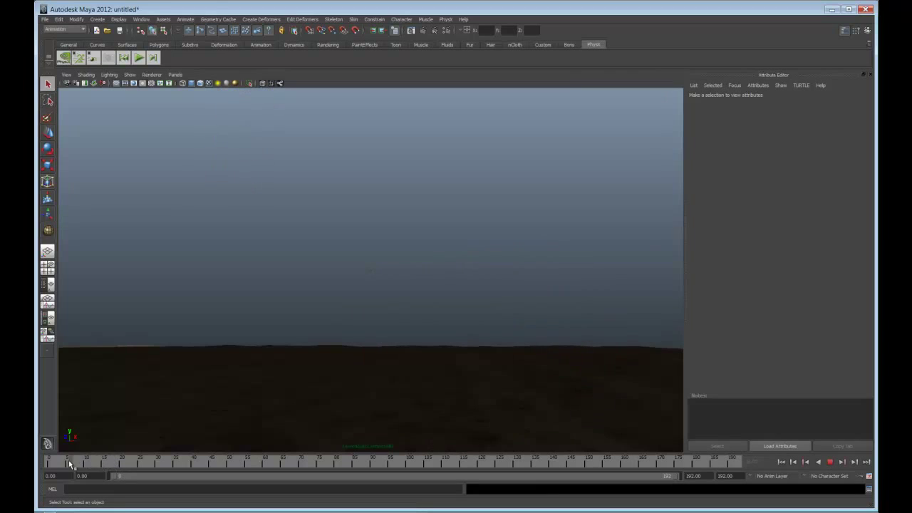
{"action": "key", "text": "alt+v"}
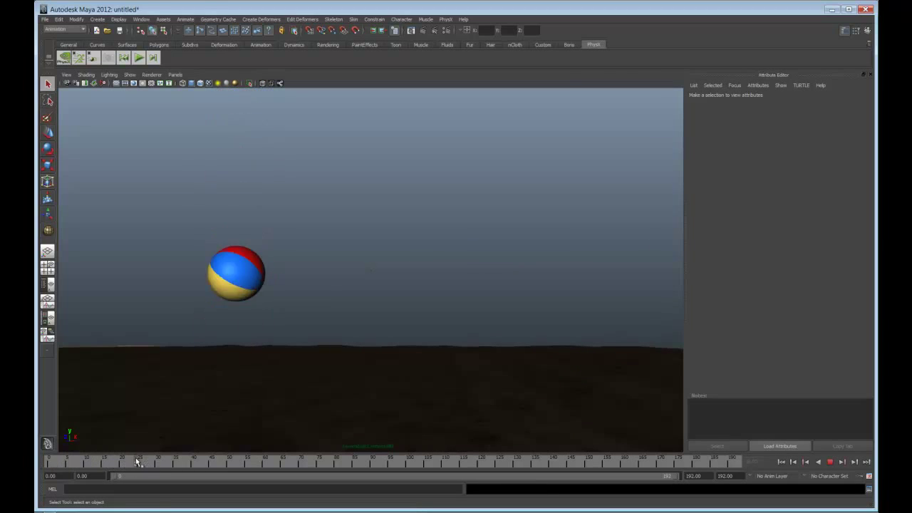
{"action": "left_click", "coordinate": [69, 464]}
{"action": "left_click", "coordinate": [49, 465]}
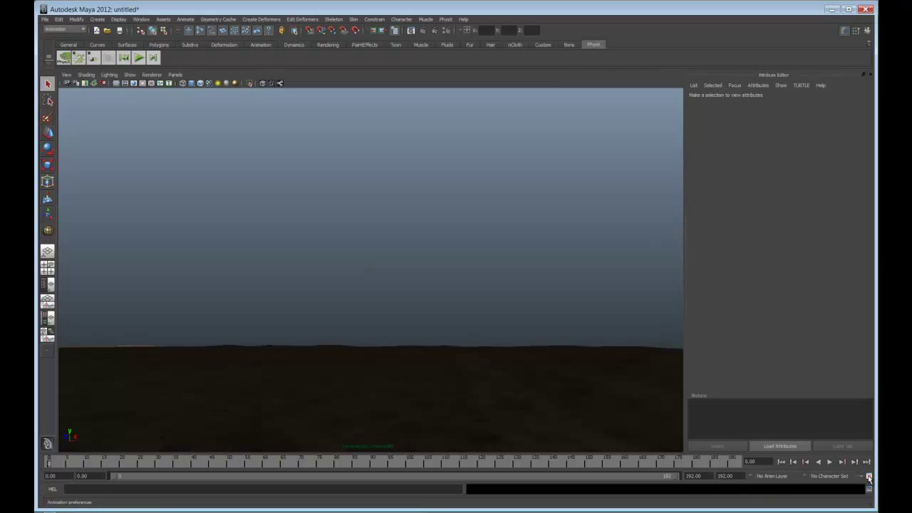
- Set the working time unit to NTSC (30 fps), save the preferences, and play the 240-frame animation
{"action": "left_click", "coordinate": [868, 475]}
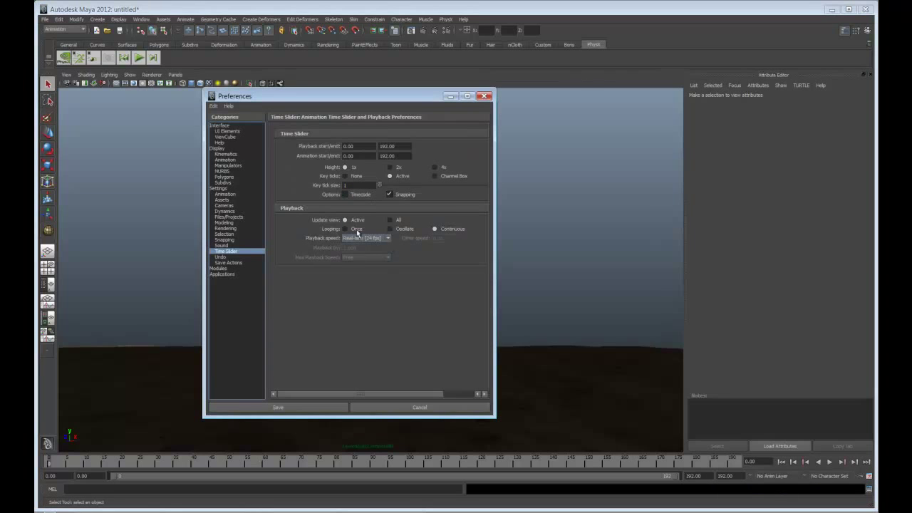
{"action": "left_click", "coordinate": [226, 188]}
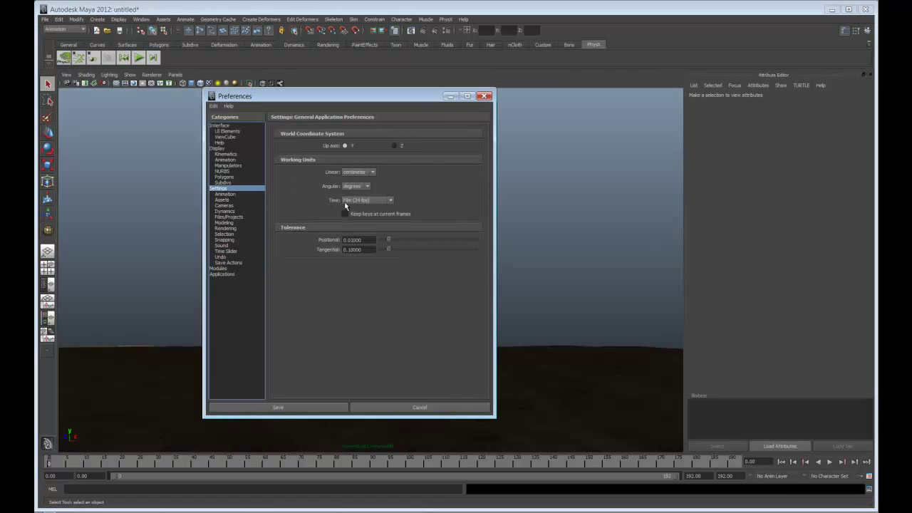
{"action": "left_click", "coordinate": [387, 201]}
{"action": "left_click", "coordinate": [373, 221]}
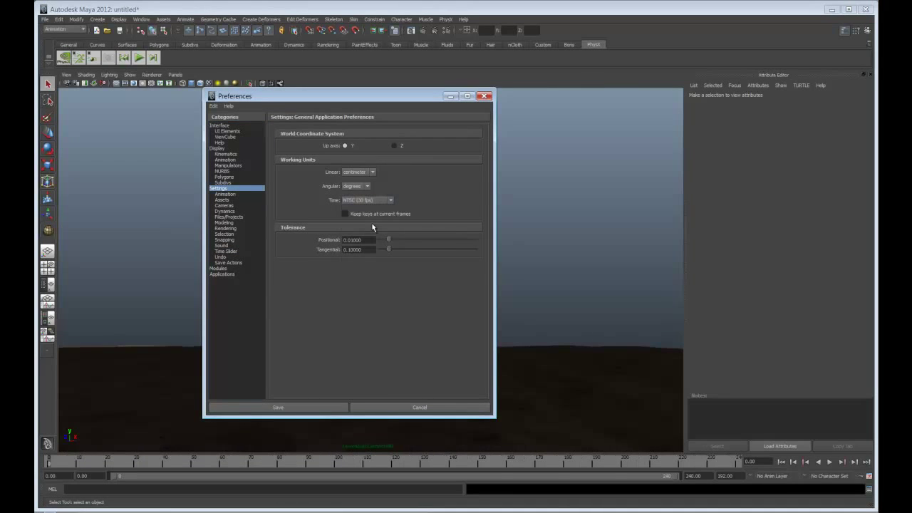
{"action": "left_click", "coordinate": [316, 408]}
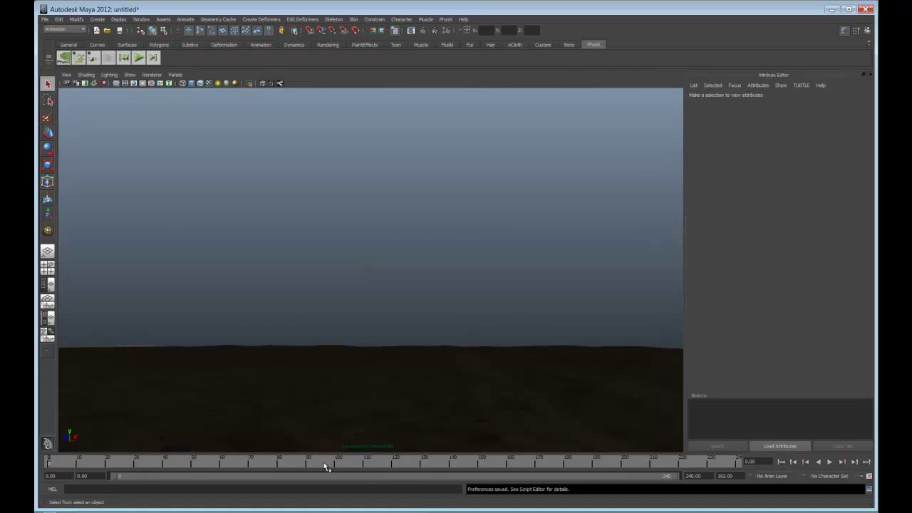
{"action": "left_click", "coordinate": [829, 461]}
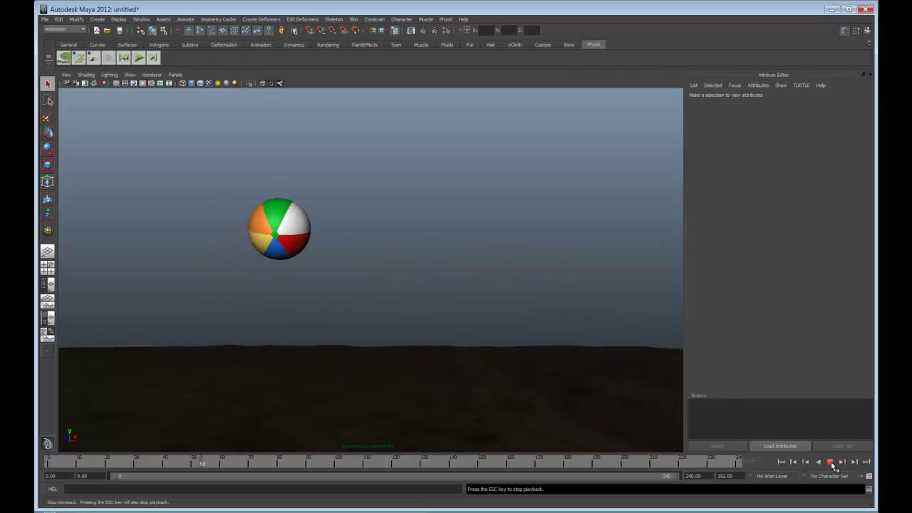
{"action": "left_click", "coordinate": [829, 462]}
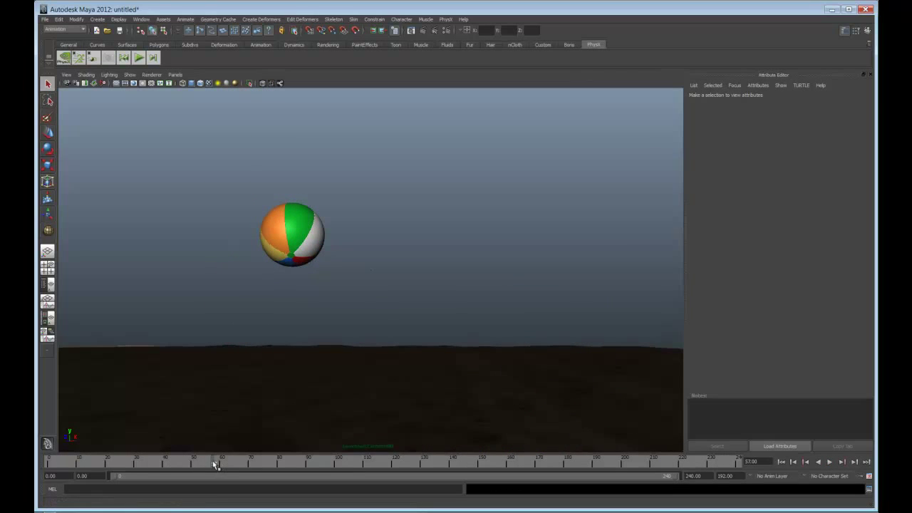
{"action": "left_click_drag", "start_coordinate": [215, 464], "coordinate": [50, 465]}
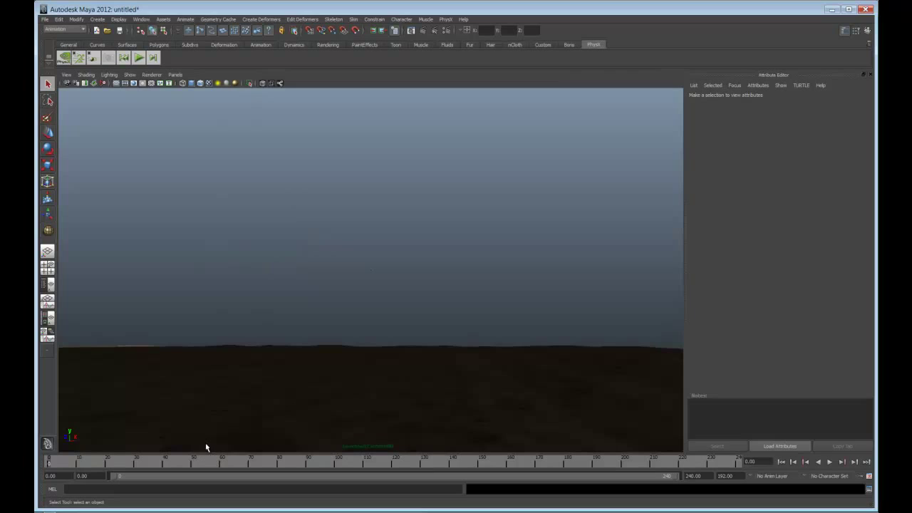